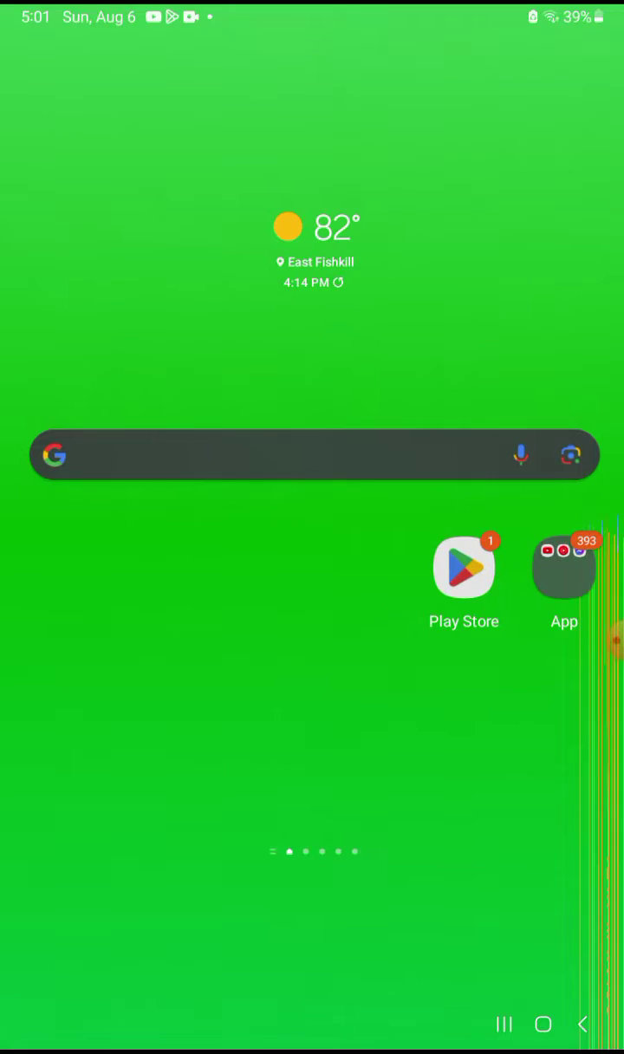
Step: Open the home-screen App folder and launch YouTube from it
left_click(561, 567)
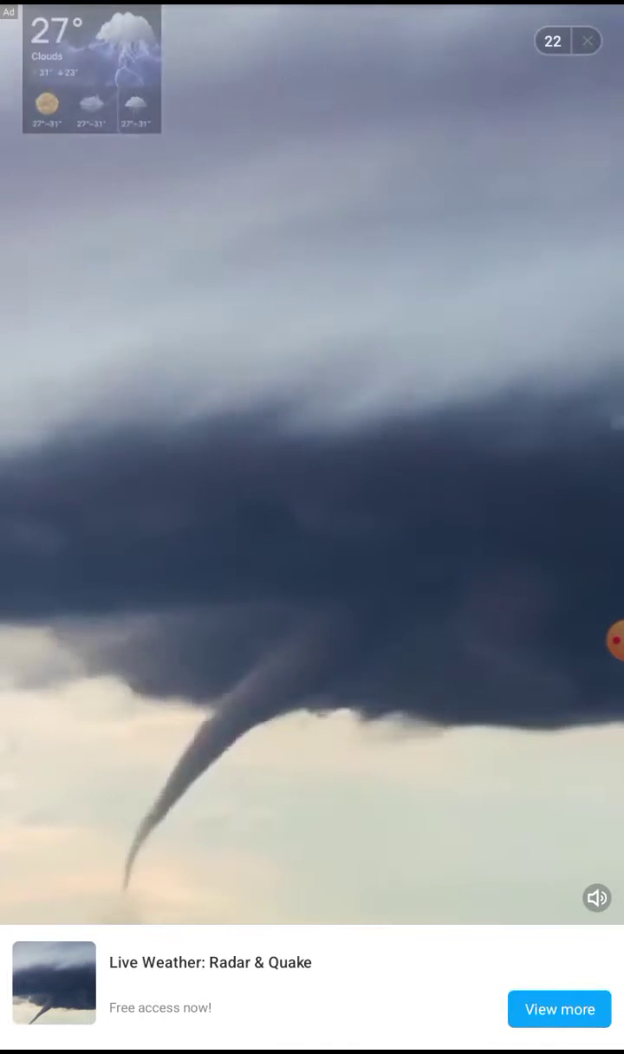
Step: Dismiss the weather ad, scroll down the YouTube feed, and raise the playback volume
key("Escape")
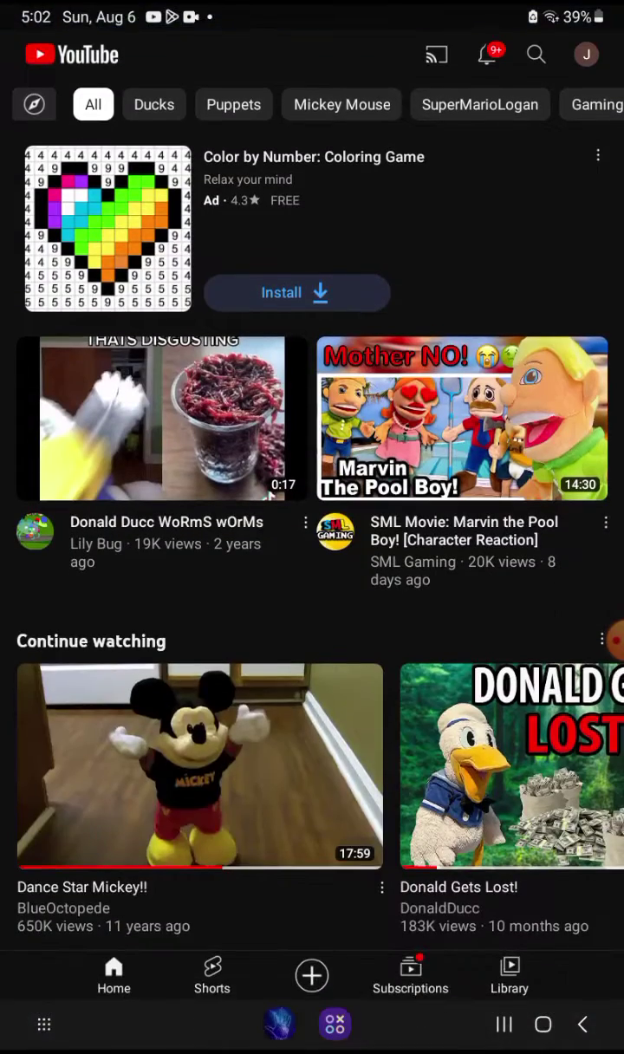
scroll(312, 520, "down", 2)
scroll(312, 520, "down", 4)
scroll(312, 520, "down", 2)
scroll(312, 520, "down", 2)
scroll(312, 520, "down", 4)
scroll(312, 520, "down", 1)
scroll(312, 521, "down", 1)
scroll(312, 520, "down", 1)
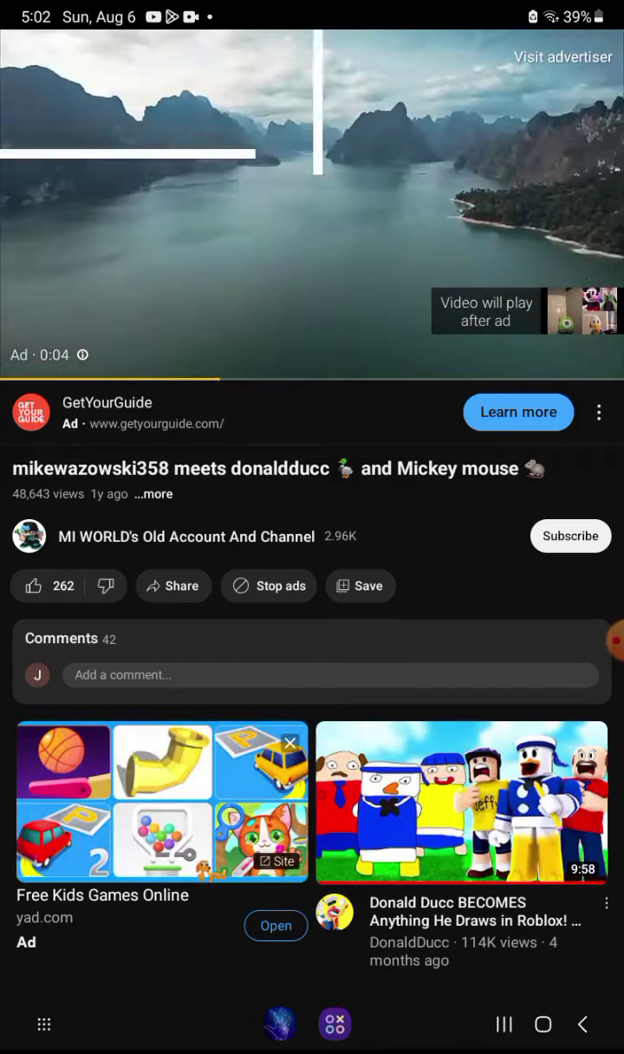
key("XF86AudioRaiseVolume")
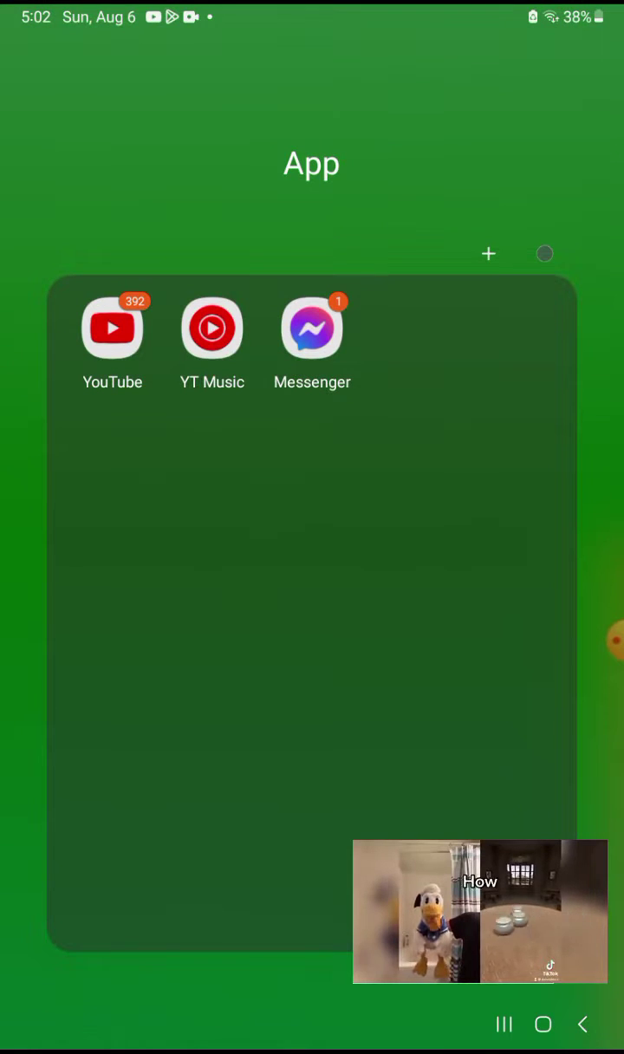
Step: Close the App folder and bring up the floating video's playback controls
left_click(542, 1024)
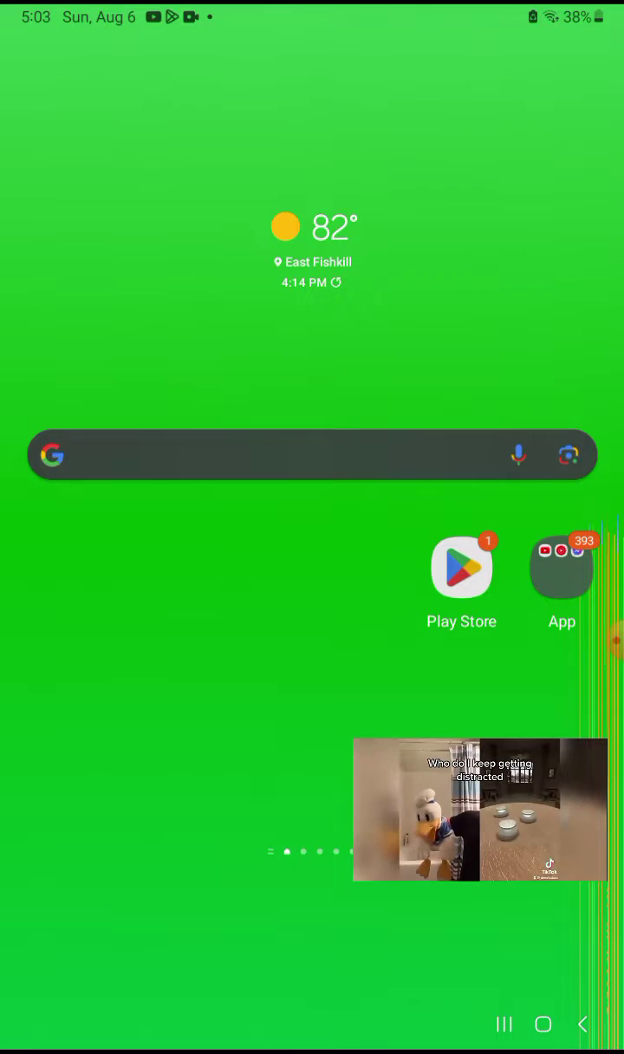
left_click(480, 809)
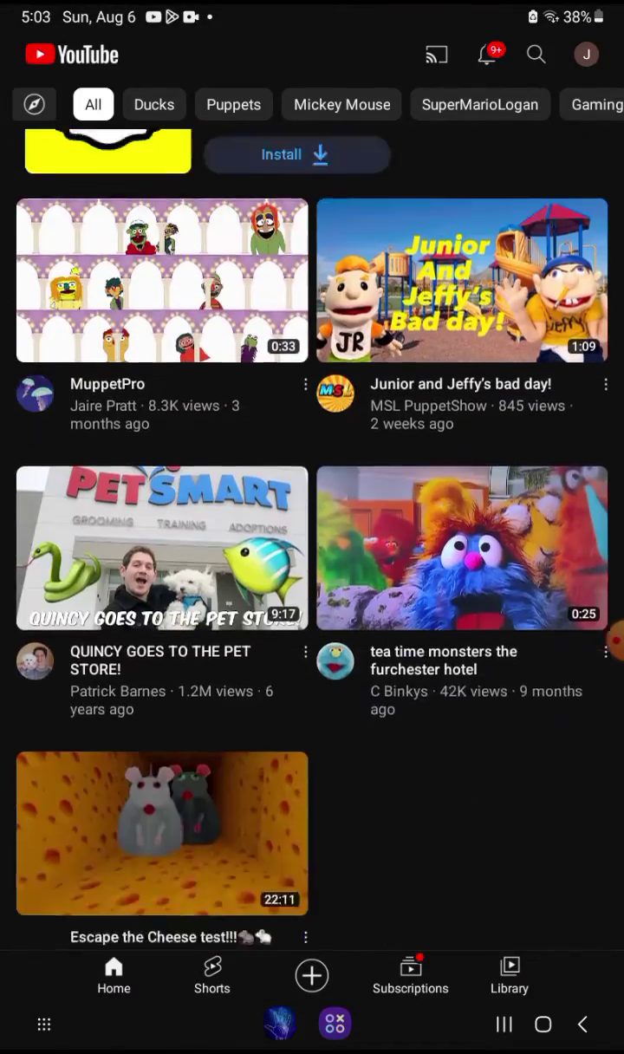
Step: Scroll the Home feed, play the LankyBox arguing compilation, and send it to picture-in-picture
scroll(312, 520, "down", 14)
scroll(312, 520, "down", 3)
scroll(312, 520, "down", 3)
scroll(312, 520, "down", 3)
scroll(312, 520, "down", 4)
scroll(312, 520, "down", 3)
scroll(312, 520, "down", 9)
scroll(312, 520, "down", 2)
scroll(312, 521, "down", 3)
scroll(312, 520, "down", 1)
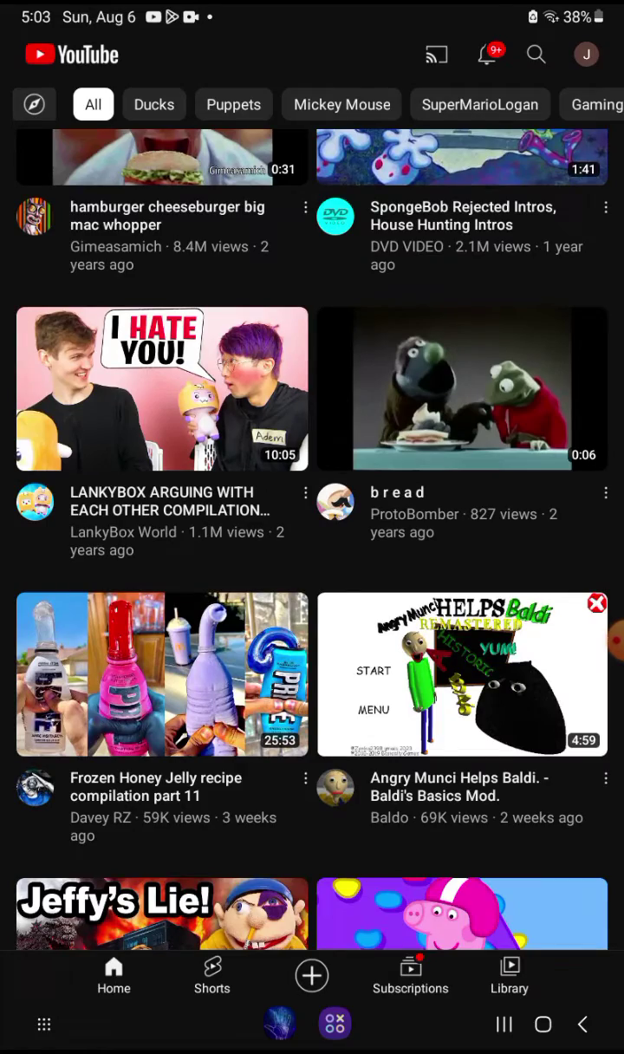
left_click(162, 388)
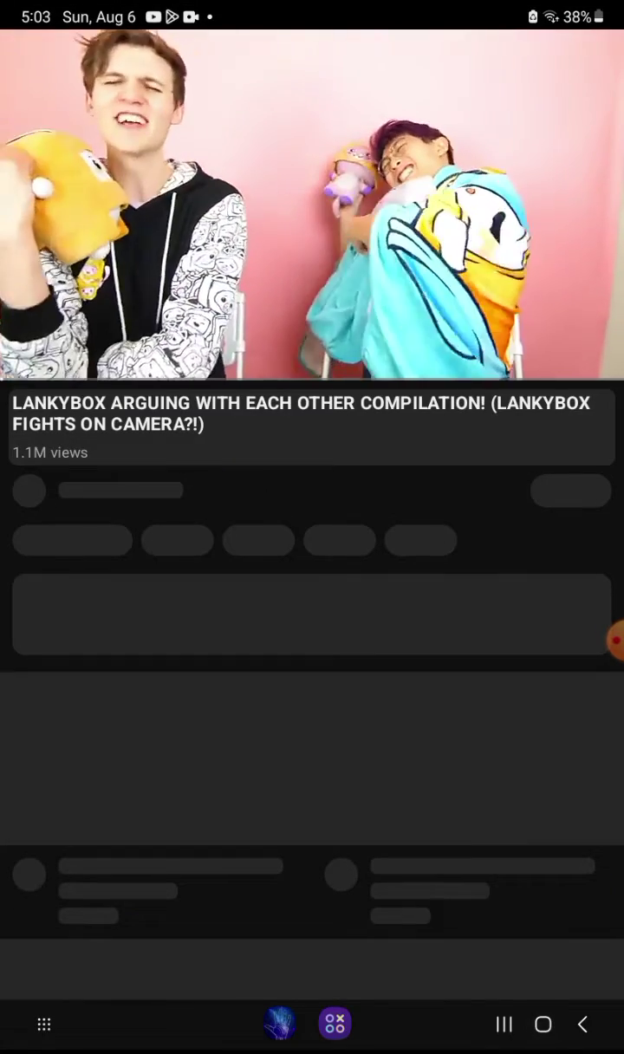
left_click(543, 1025)
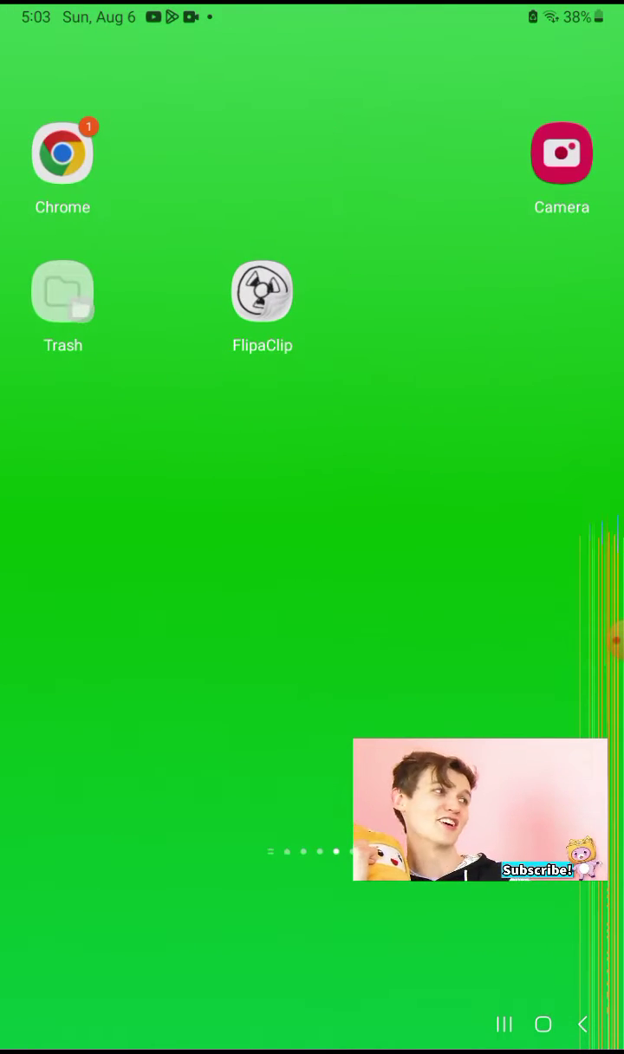
Step: Launch FlipaClip, then place and clear a red rectangle mark with the recorder's annotation tool
left_click(262, 291)
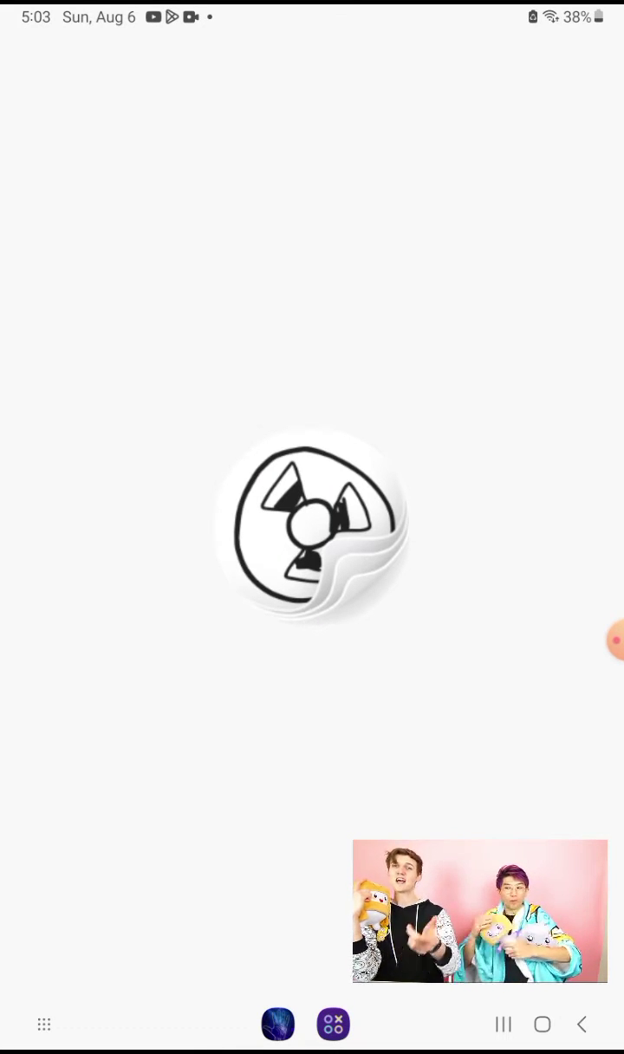
left_click(616, 642)
left_click(599, 621)
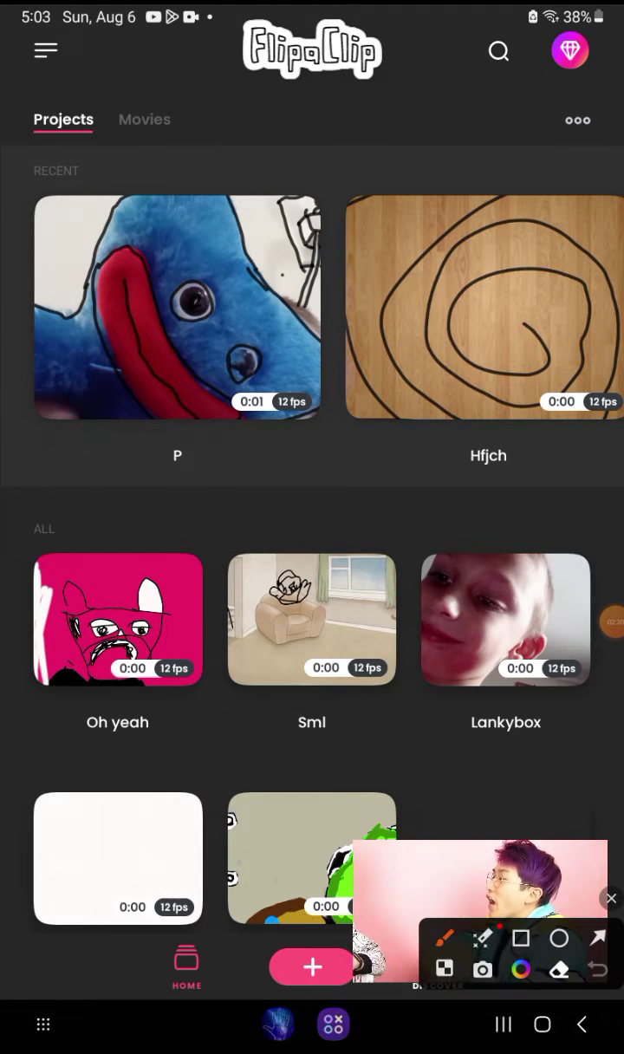
left_click(521, 938)
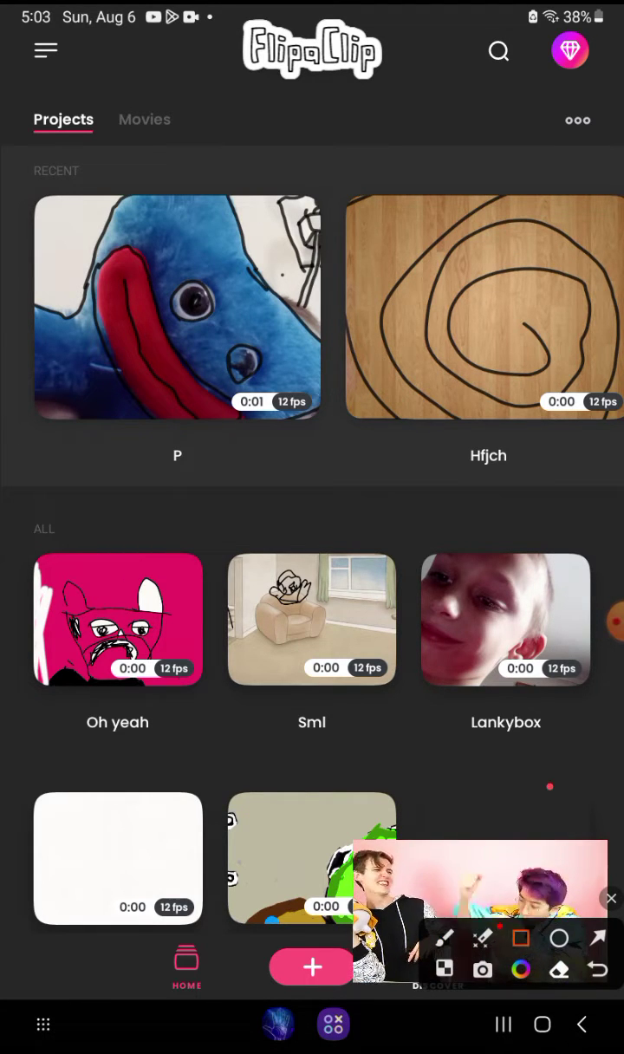
left_click(573, 760)
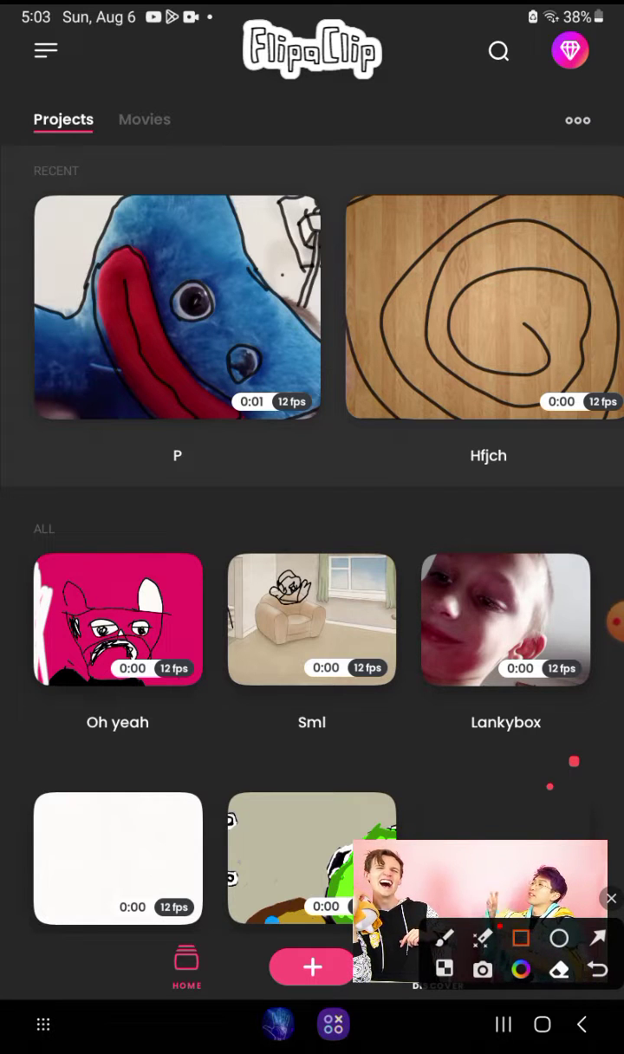
left_click(611, 898)
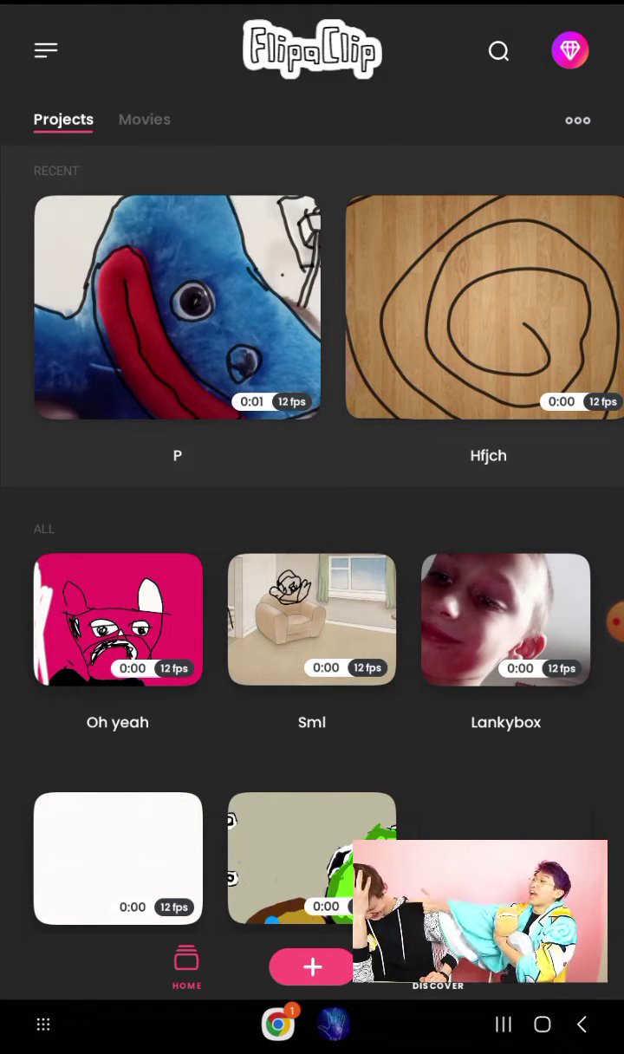
Step: Browse the Projects grid, close the full-screen ad, and open the headset selfie project
scroll(312, 520, "down", 3)
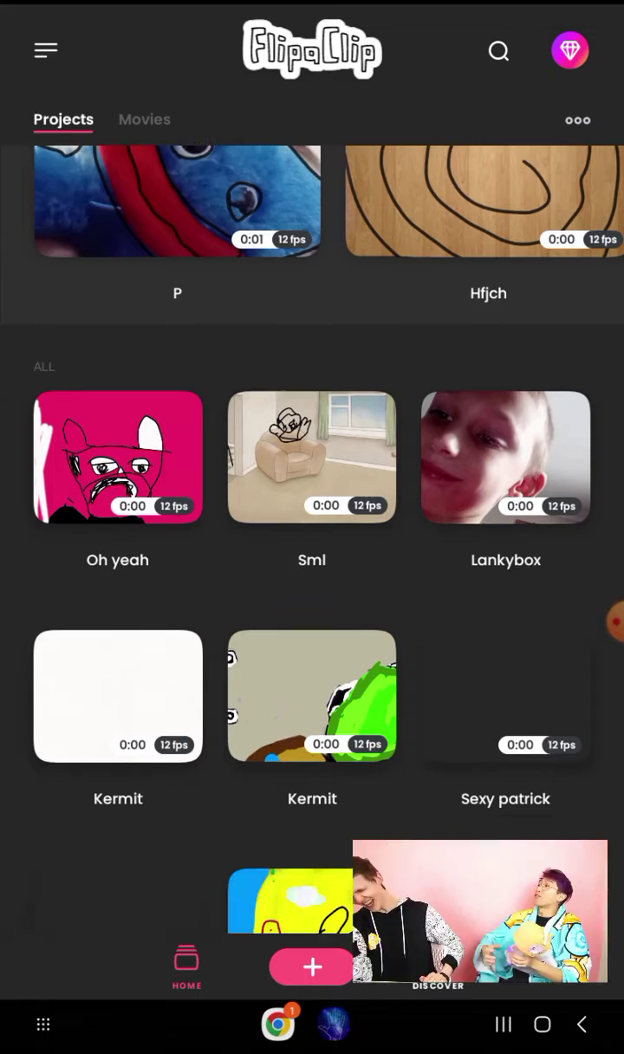
scroll(312, 520, "down", 1)
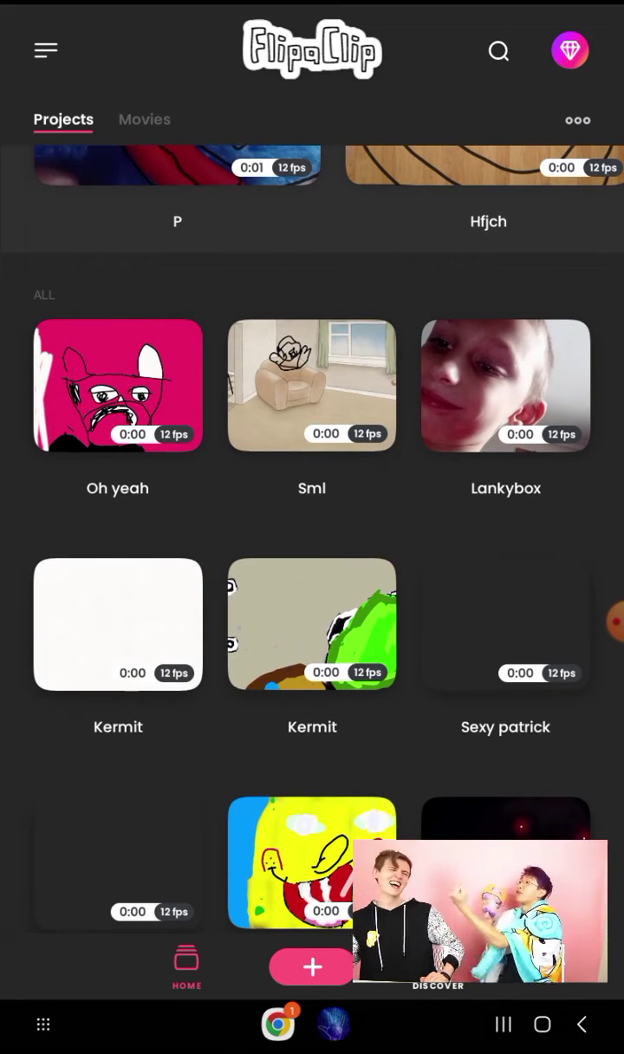
scroll(312, 520, "down", 2)
scroll(312, 520, "down", 8)
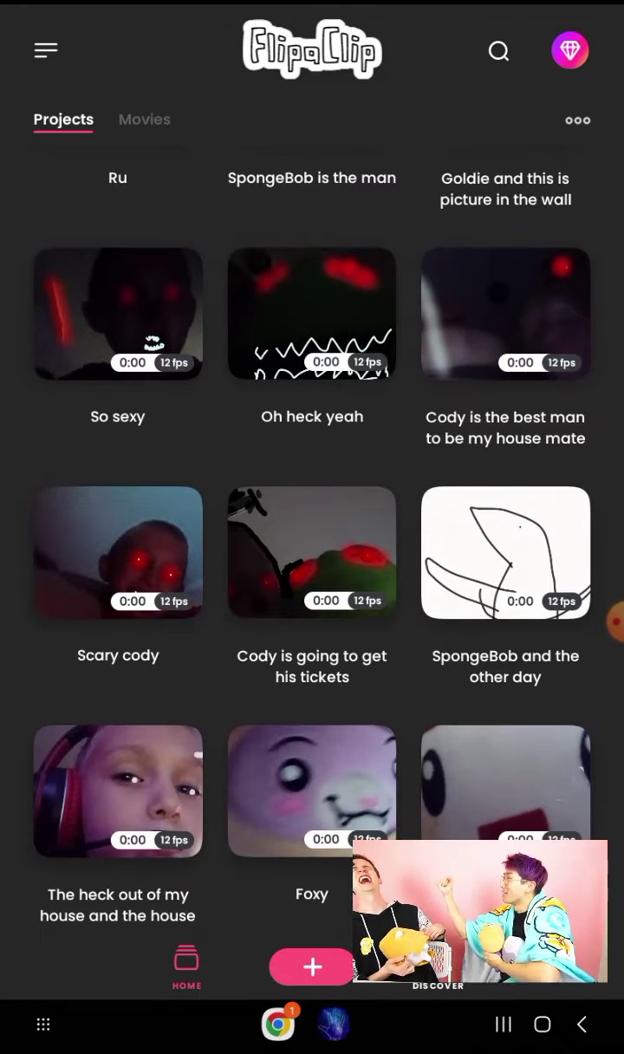
scroll(312, 520, "up", 2)
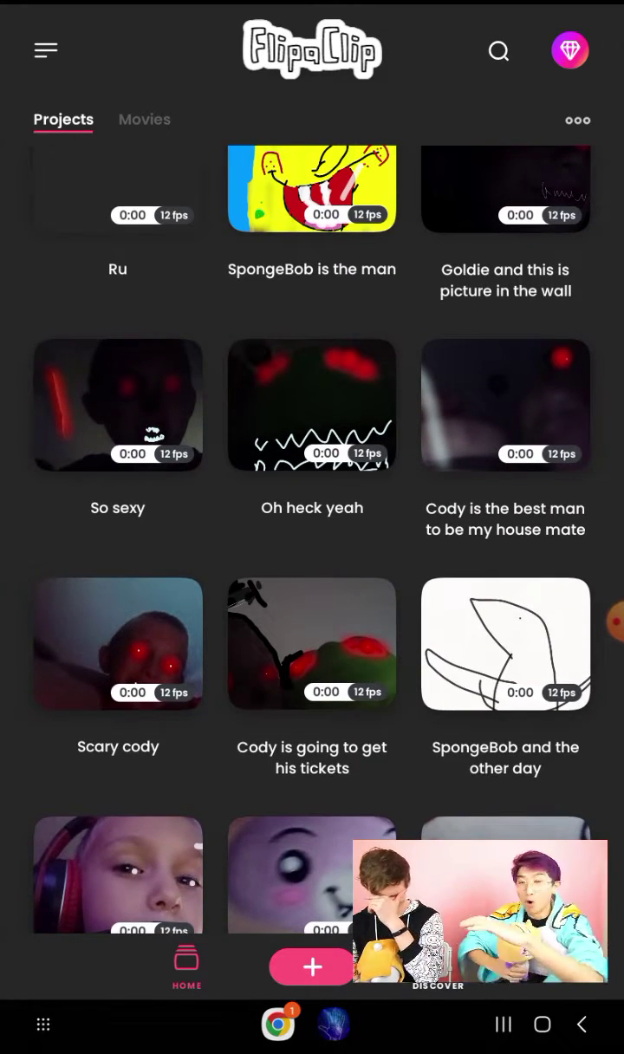
scroll(312, 520, "down", 1)
scroll(312, 520, "down", 3)
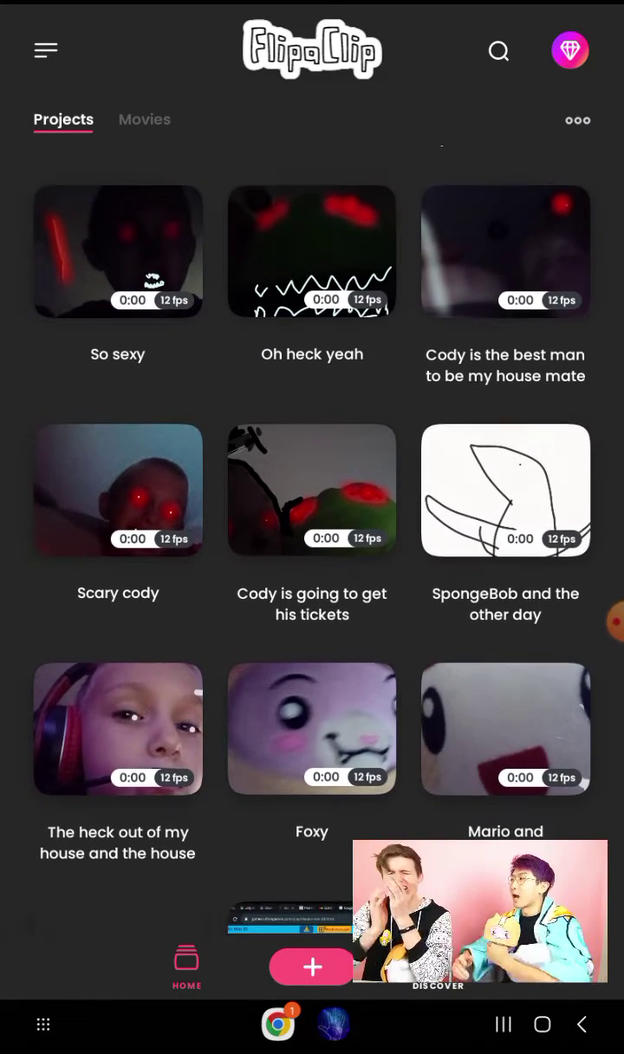
scroll(312, 521, "down", 1)
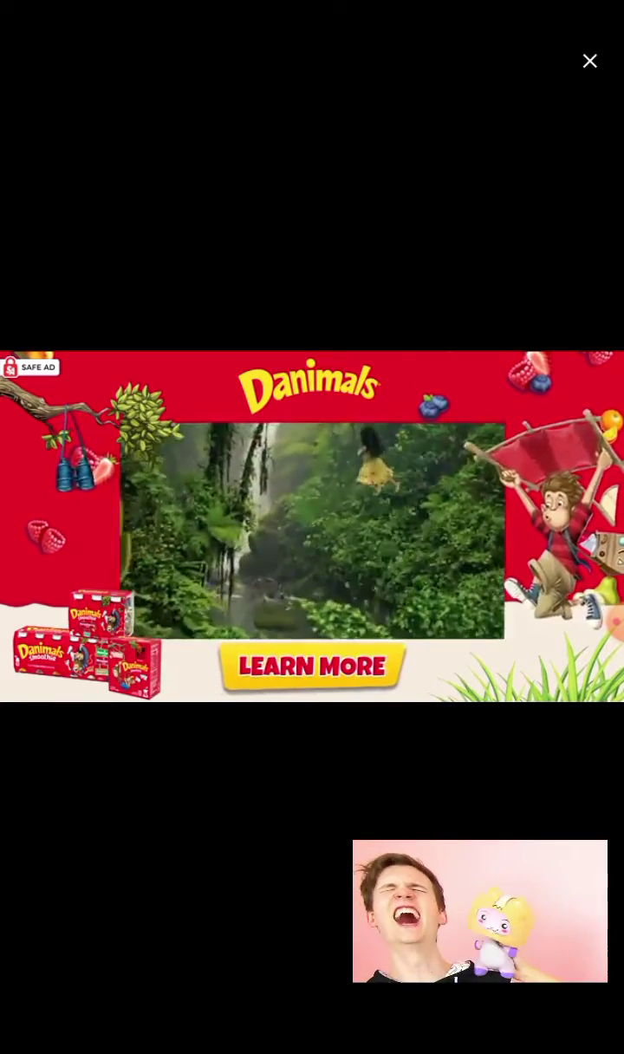
left_click(589, 60)
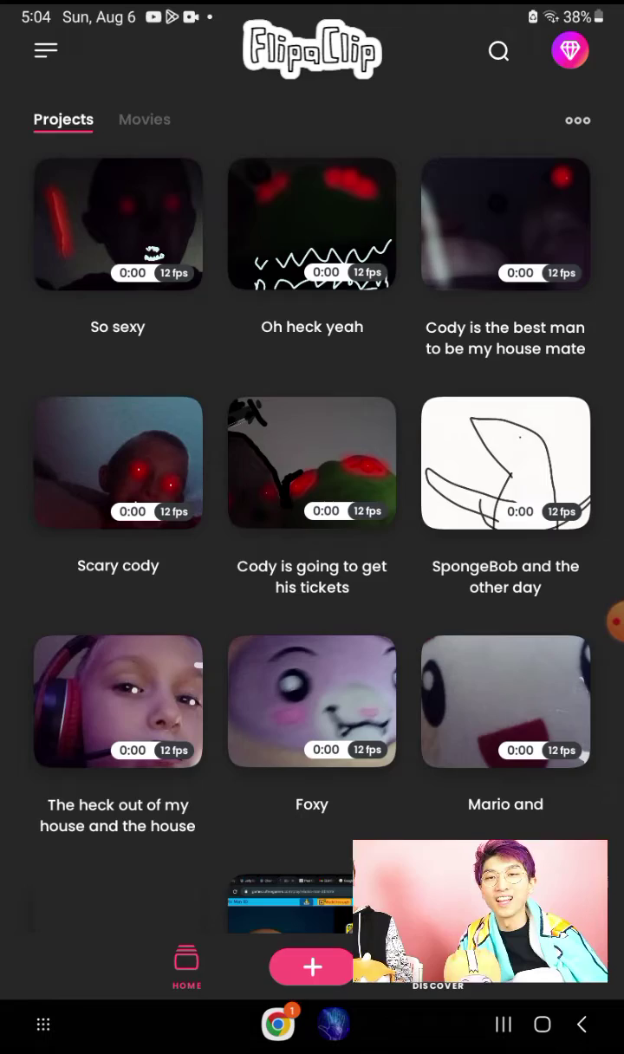
left_click(118, 702)
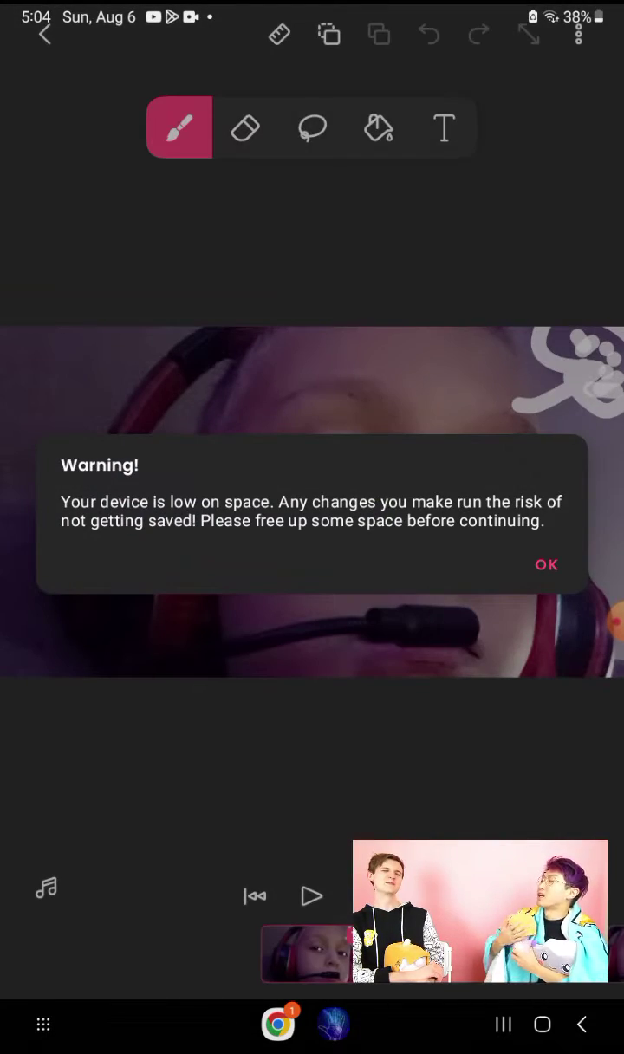
Step: Dismiss the low-storage warning and zoom in on the headset microphone
left_click(546, 565)
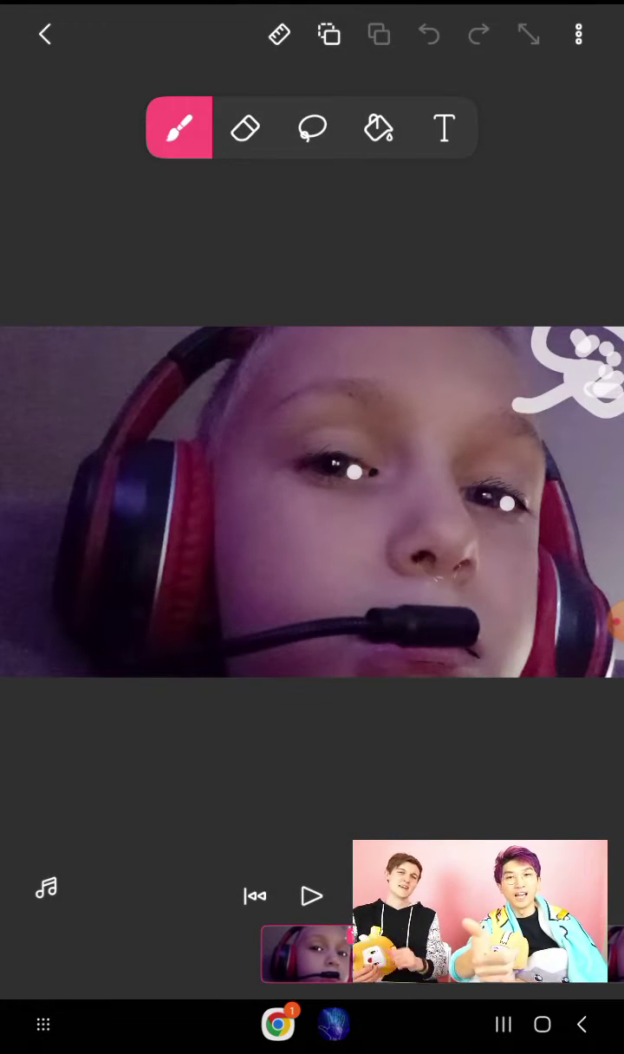
scroll(446, 587, "up", 3)
scroll(446, 587, "up", 3)
scroll(446, 586, "up", 3)
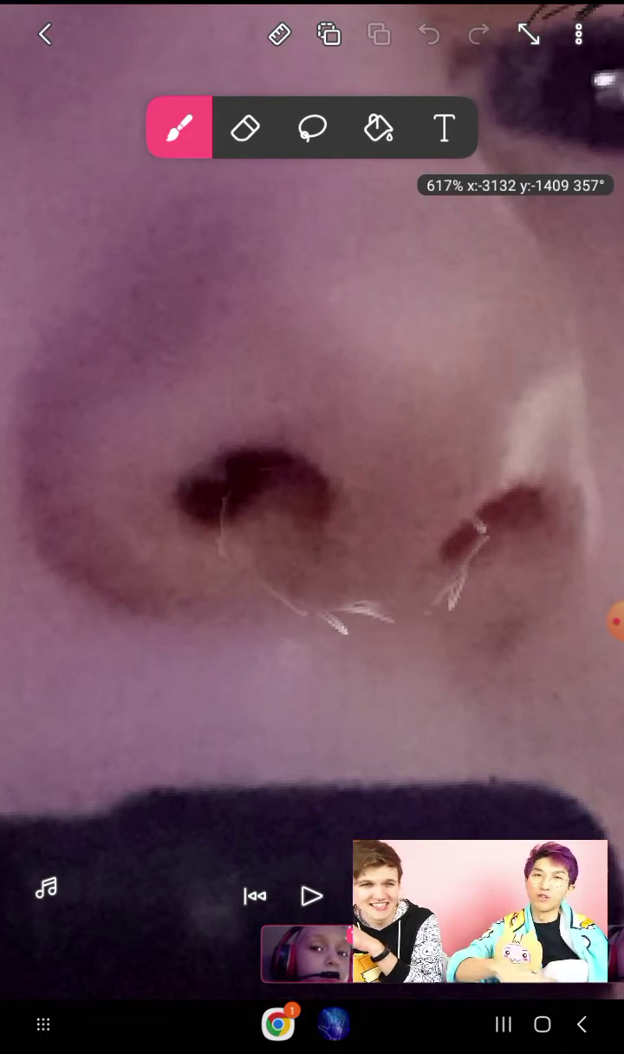
scroll(444, 529, "up", 2)
scroll(444, 529, "up", 1)
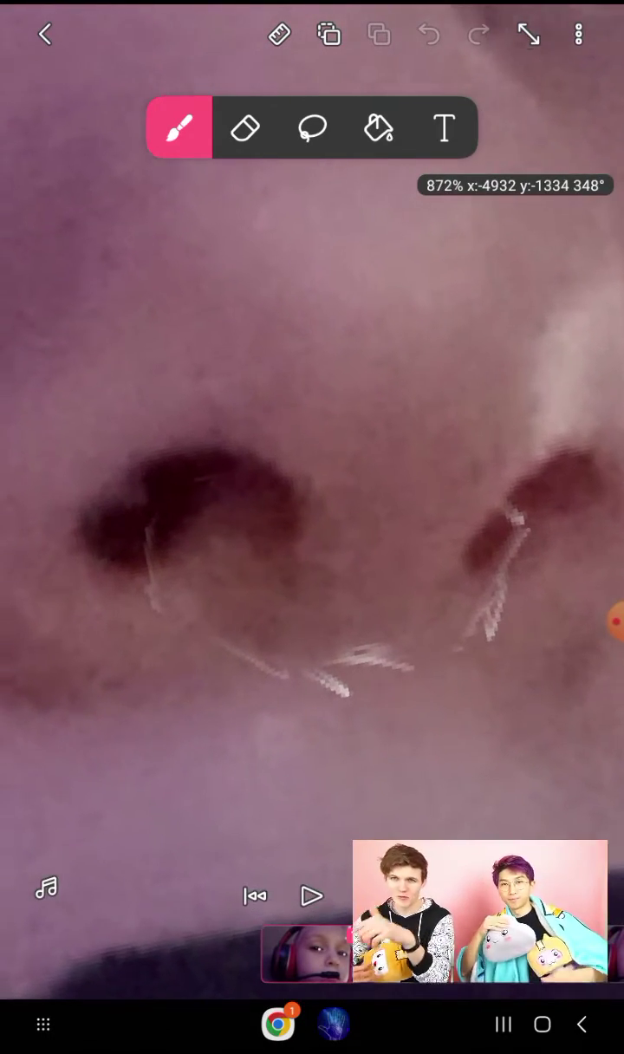
scroll(312, 433, "down", 5)
scroll(312, 520, "down", 3)
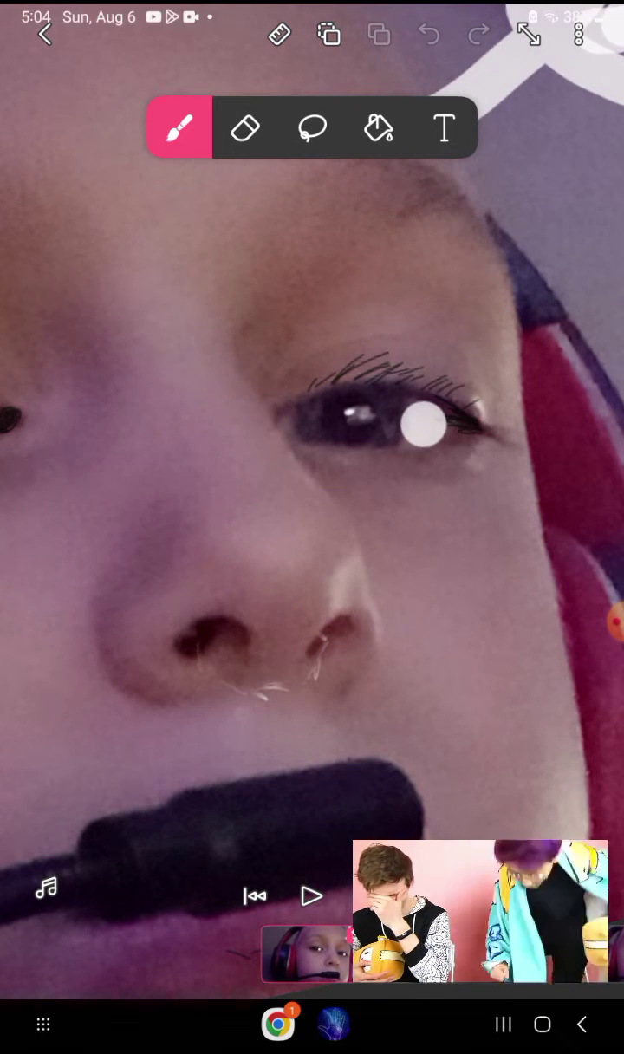
scroll(312, 521, "up", 3)
scroll(312, 521, "up", 2)
scroll(312, 520, "up", 2)
Step: Dab six black brush dots onto the microphone, then zoom back out
left_click(295, 682)
left_click(346, 674)
left_click(446, 594)
left_click(451, 554)
left_click(375, 589)
left_click(419, 663)
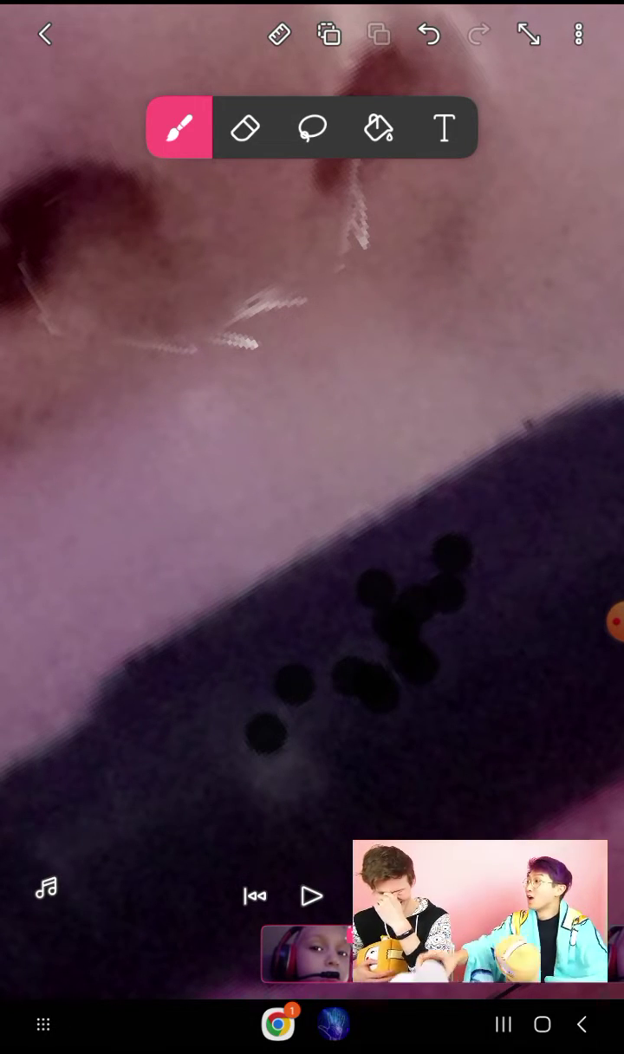
scroll(312, 520, "down", 3)
scroll(312, 520, "down", 5)
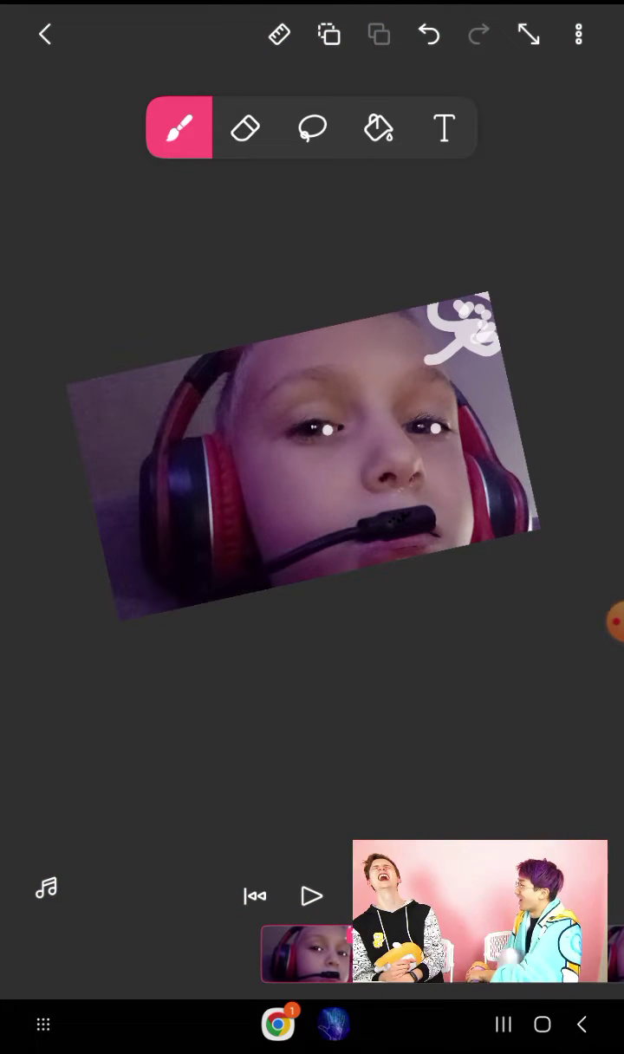
Step: Zoom onto the corner doodle and add a left-side stroke, two black pupils and a mouth V
scroll(312, 520, "up", 2)
scroll(312, 563, "up", 3)
scroll(341, 682, "up", 3)
scroll(312, 564, "up", 1)
scroll(312, 564, "up", 2)
scroll(312, 564, "up", 3)
scroll(312, 564, "up", 1)
scroll(312, 564, "up", 2)
scroll(312, 563, "up", 1)
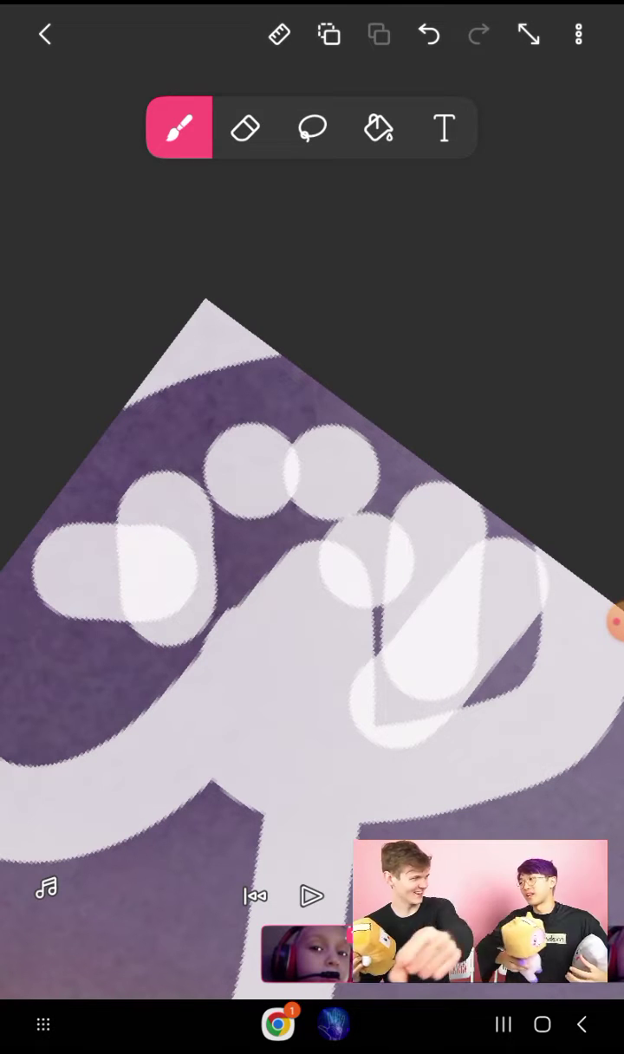
mouse_move(138, 574)
left_mouse_down()
mouse_move(196, 591)
mouse_move(182, 498)
left_mouse_up()
left_click(247, 469)
left_click(312, 470)
mouse_move(444, 516)
left_mouse_down()
mouse_move(426, 537)
mouse_move(400, 612)
mouse_move(487, 568)
mouse_move(390, 728)
left_mouse_up()
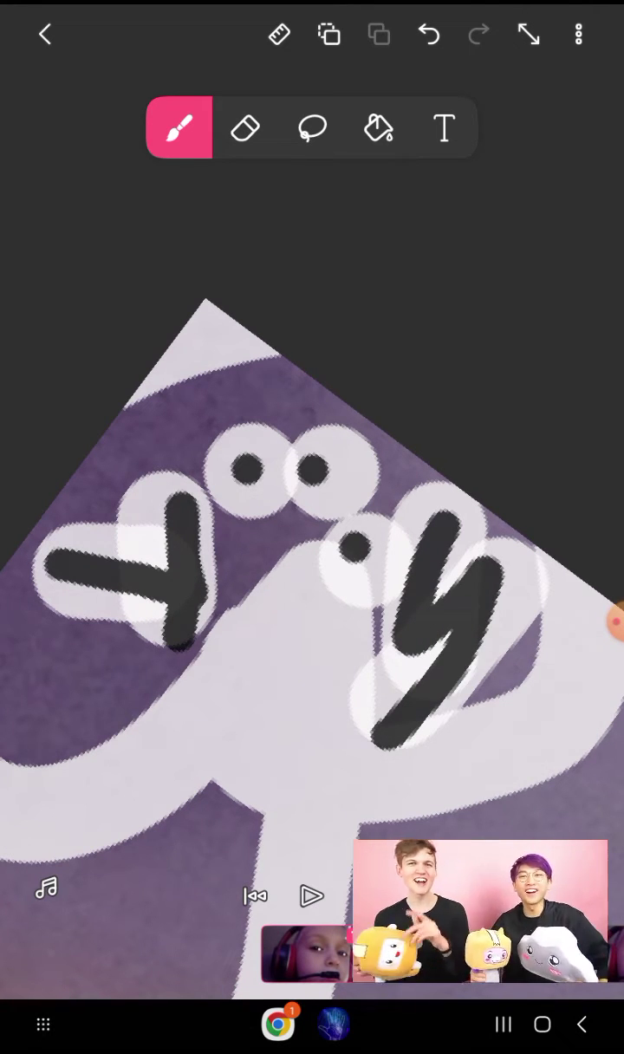
Step: Trace the doodle's left arm, right arm and stem in black, then zoom out
scroll(312, 563, "down", 5)
scroll(312, 564, "down", 1)
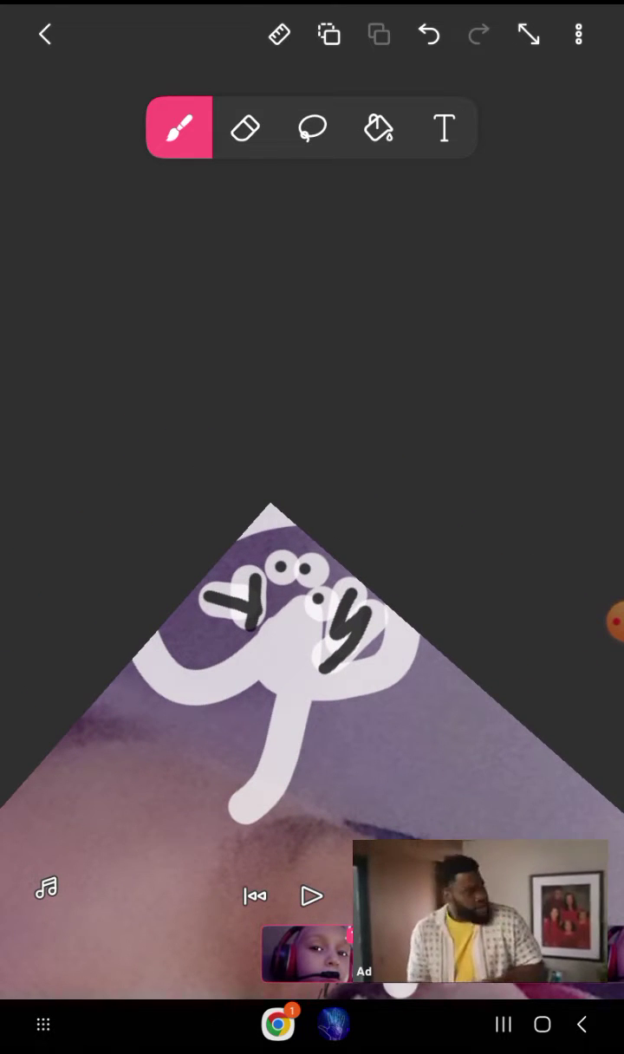
scroll(313, 607, "up", 2)
scroll(312, 607, "up", 1)
mouse_move(139, 637)
left_mouse_down()
mouse_move(229, 689)
mouse_move(334, 659)
left_mouse_up()
left_click_drag(483, 668, 525, 615)
left_click_drag(373, 689, 344, 842)
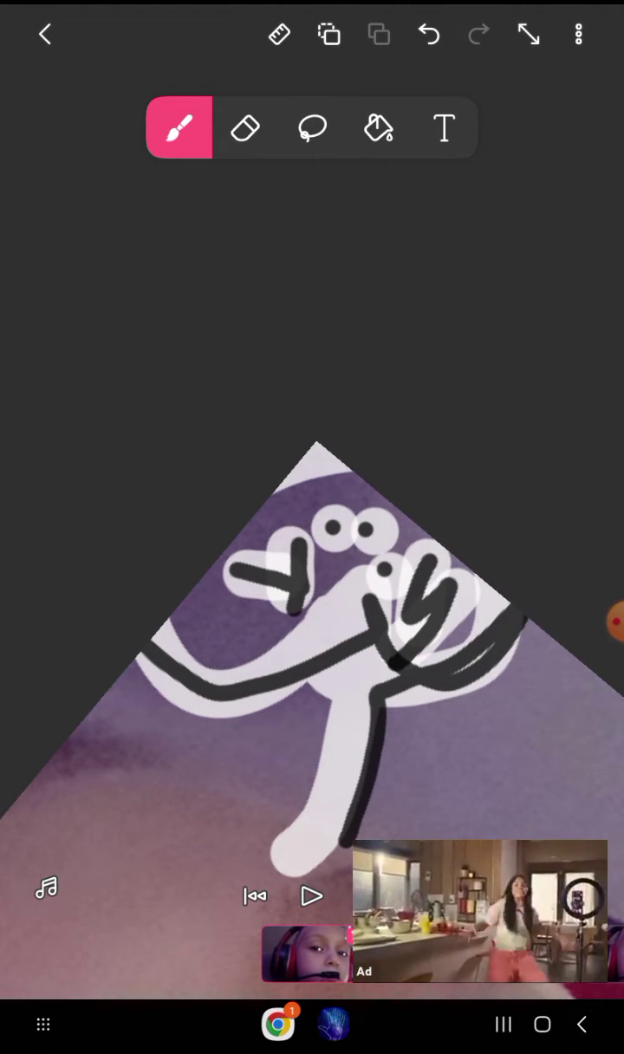
scroll(346, 650, "down", 1)
scroll(347, 650, "down", 4)
scroll(373, 676, "down", 5)
scroll(373, 676, "down", 1)
scroll(373, 676, "down", 5)
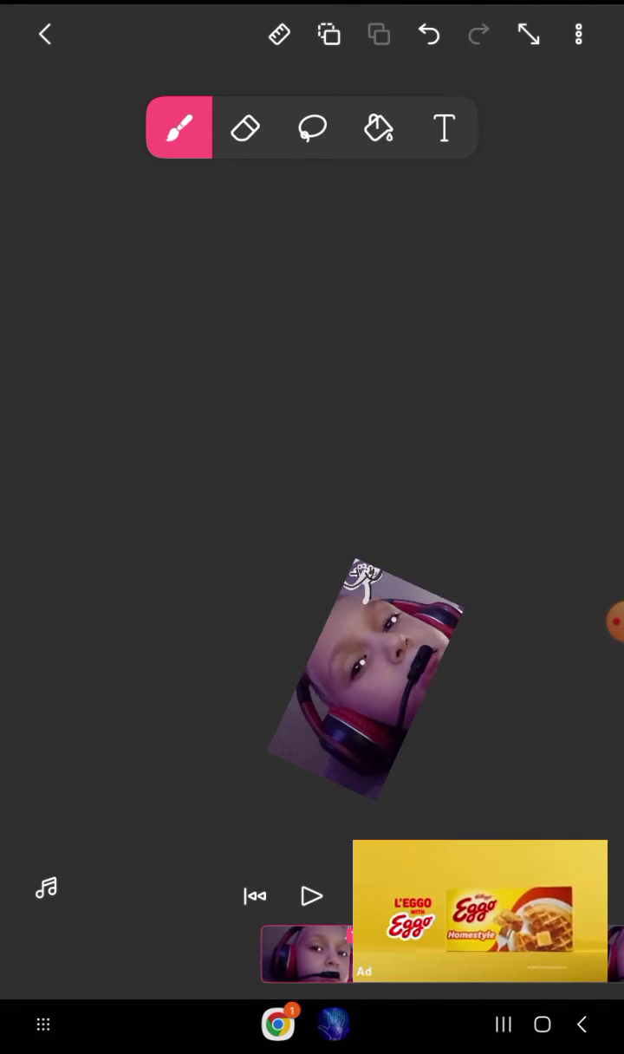
scroll(364, 676, "up", 2)
scroll(260, 624, "down", 1)
scroll(304, 589, "down", 1)
scroll(303, 598, "up", 2)
scroll(286, 615, "up", 1)
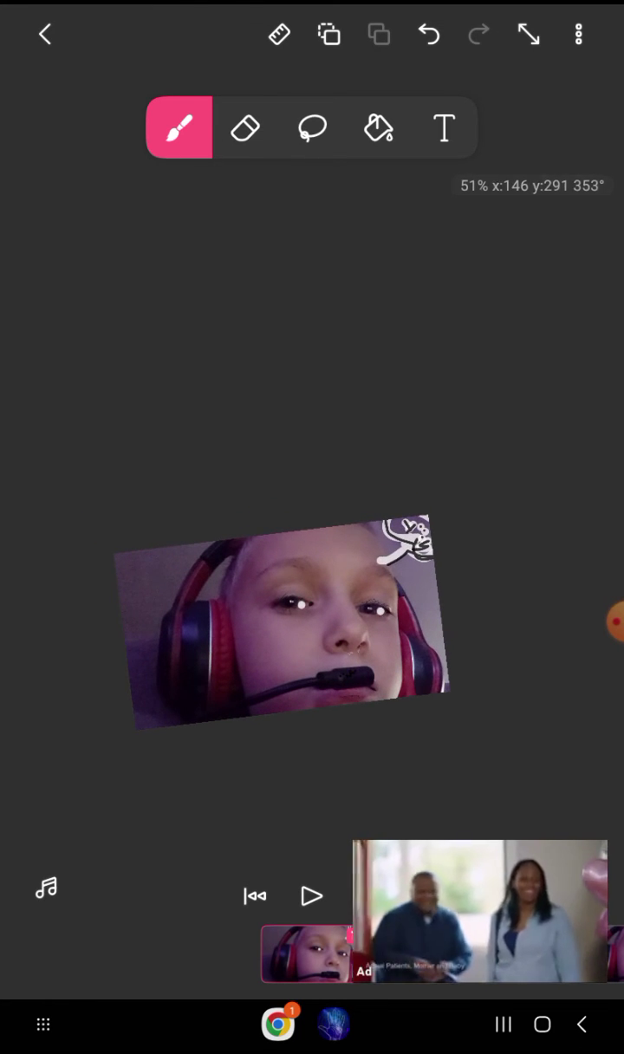
mouse_move(479, 911)
left_mouse_down()
mouse_move(423, 447)
mouse_move(479, 114)
left_mouse_up()
left_click(614, 621)
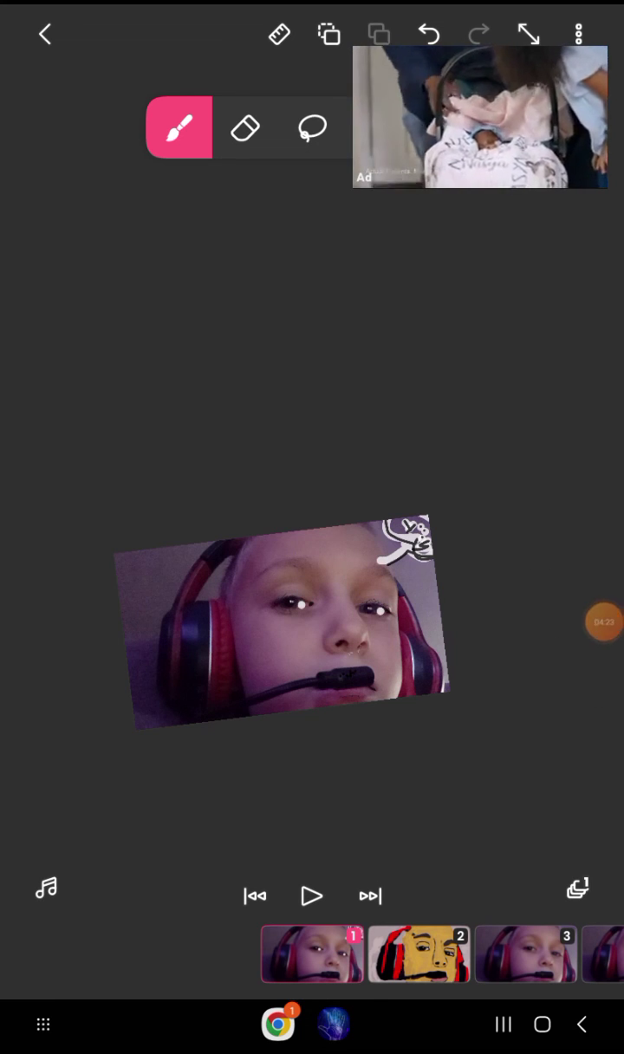
left_click(604, 622)
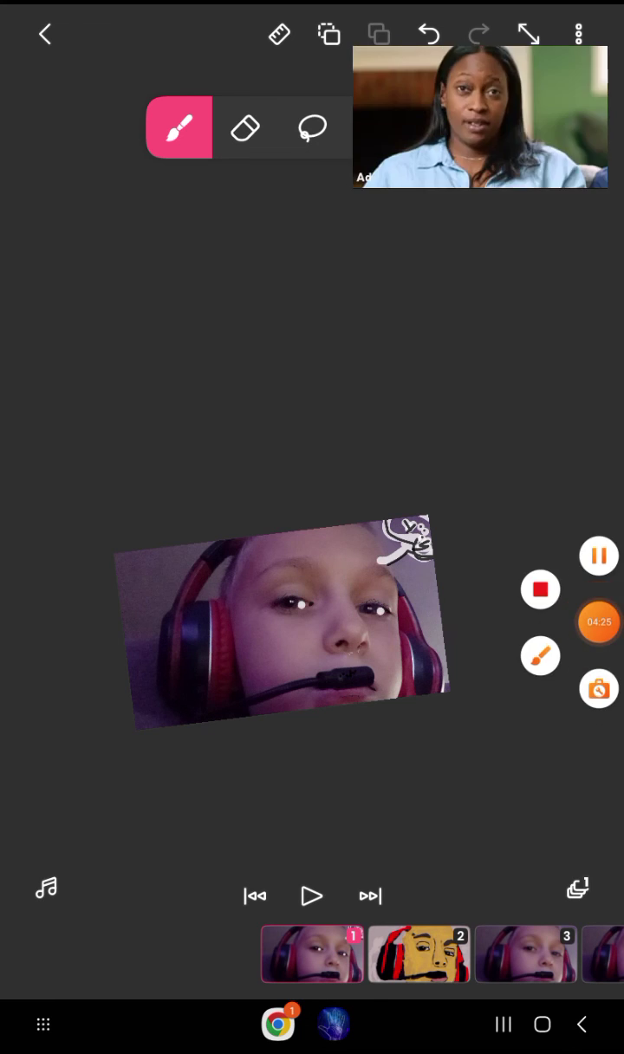